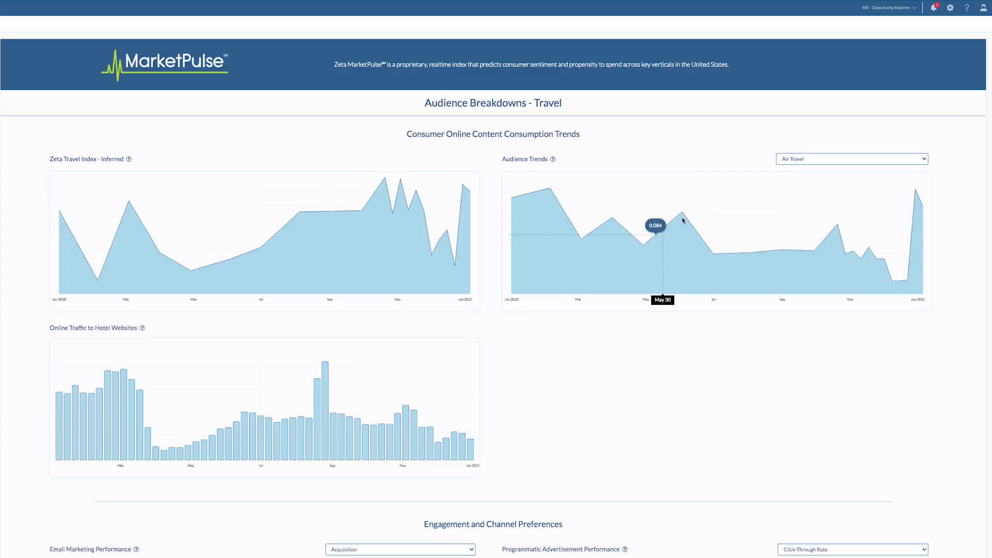
pyautogui.scroll(-3, 683, 218)
pyautogui.scroll(-2, 682, 217)
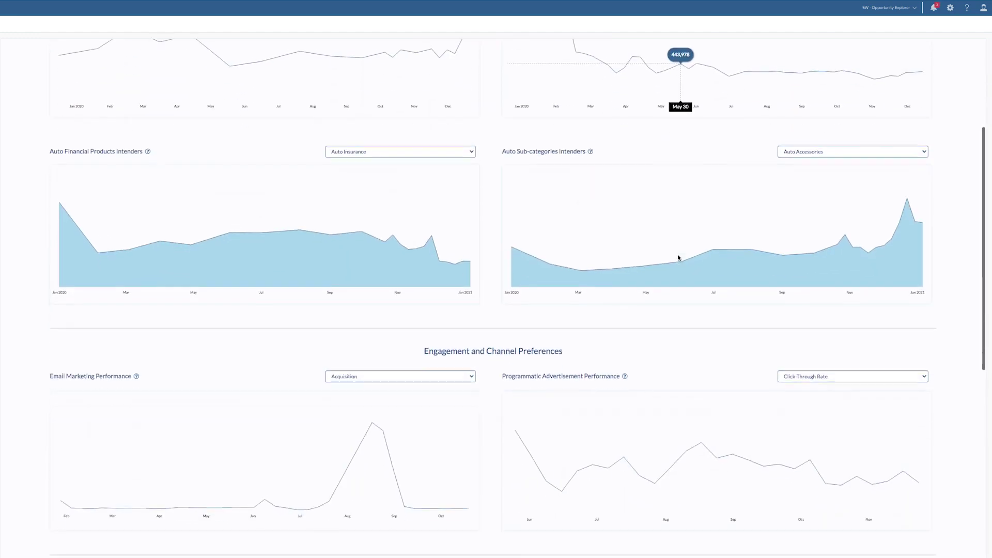
pyautogui.scroll(-2, 680, 257)
pyautogui.scroll(-2, 680, 256)
pyautogui.scroll(-2, 680, 257)
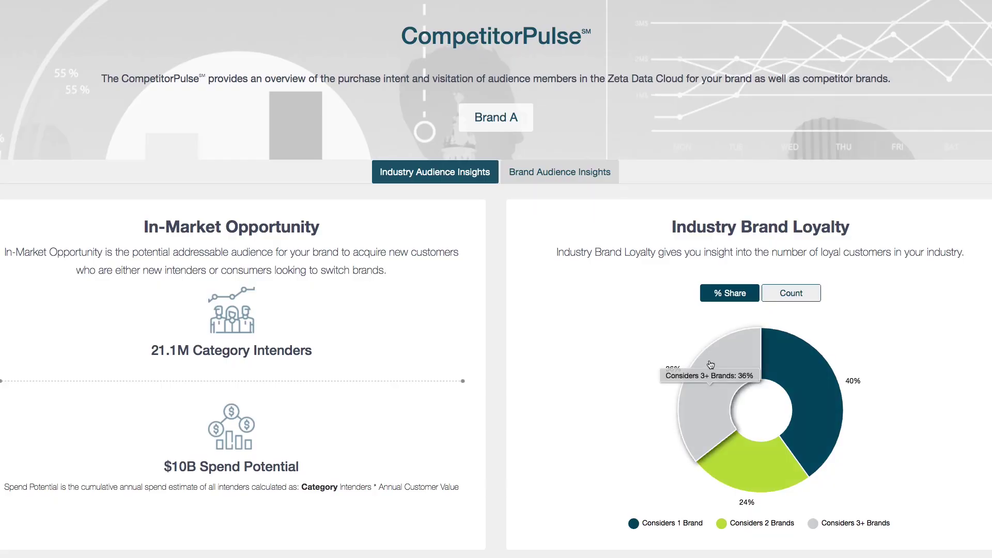
# Show Industry Brand Loyalty as audience counts, then switch to Brand Audience Insights for Brand A.
pyautogui.click(792, 300)
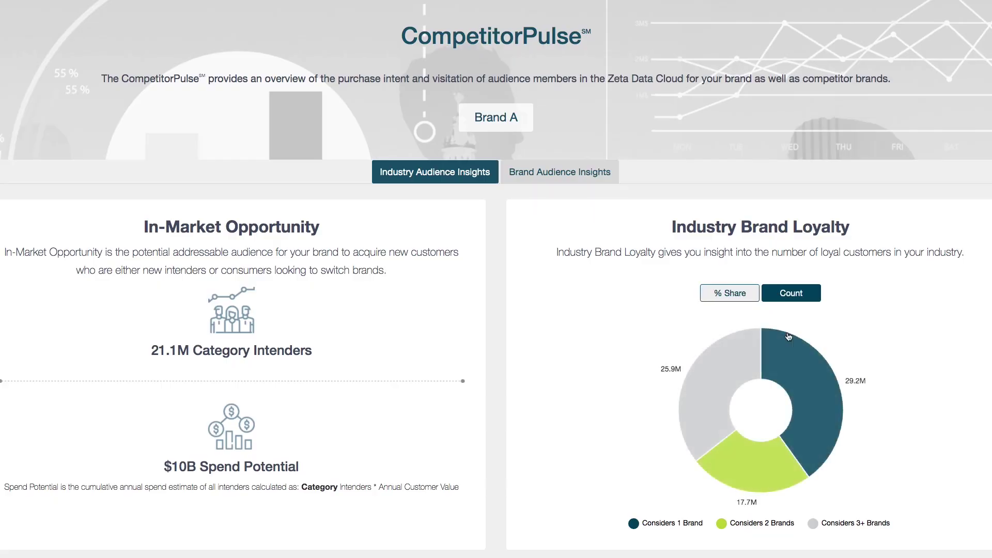
pyautogui.scroll(-5, 559, 424)
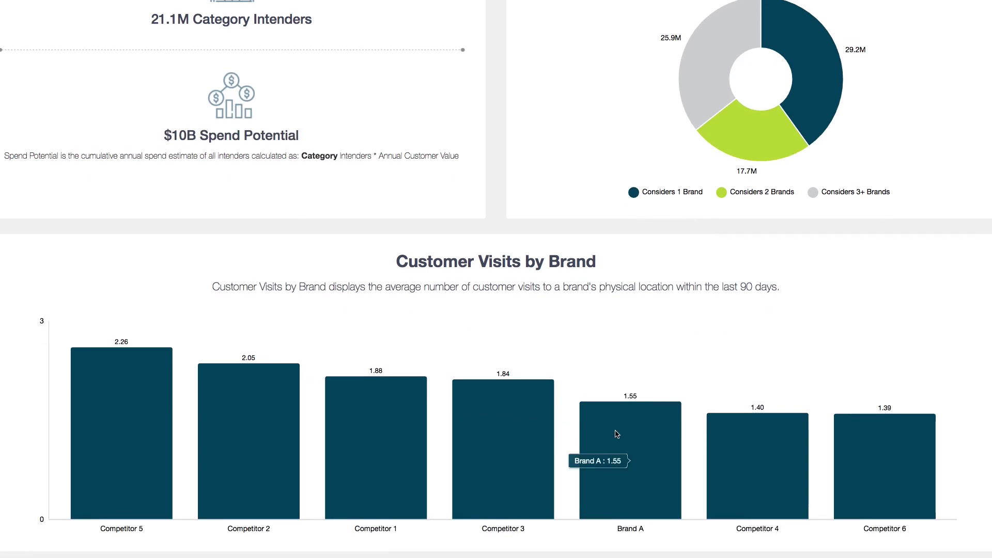
pyautogui.click(570, 176)
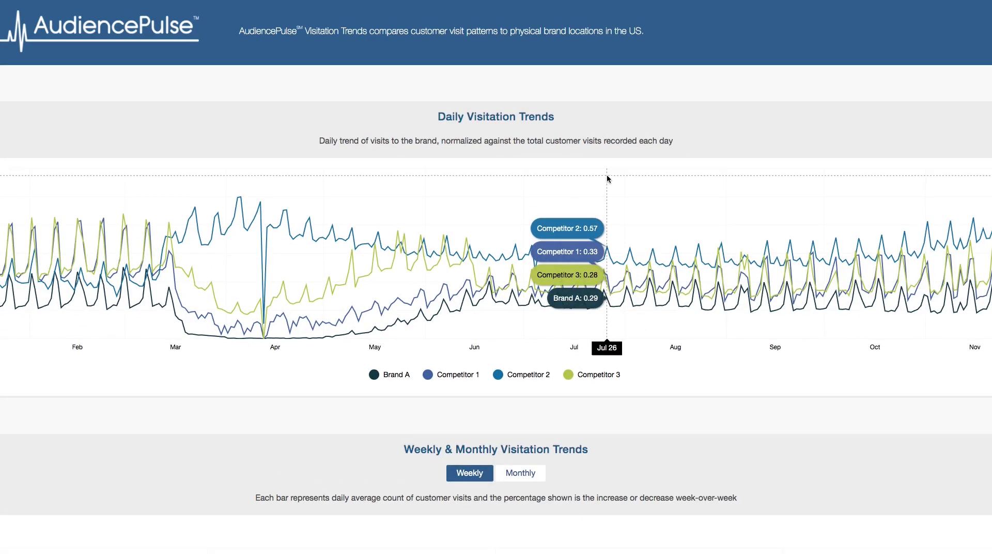
pyautogui.moveTo(621, 225)
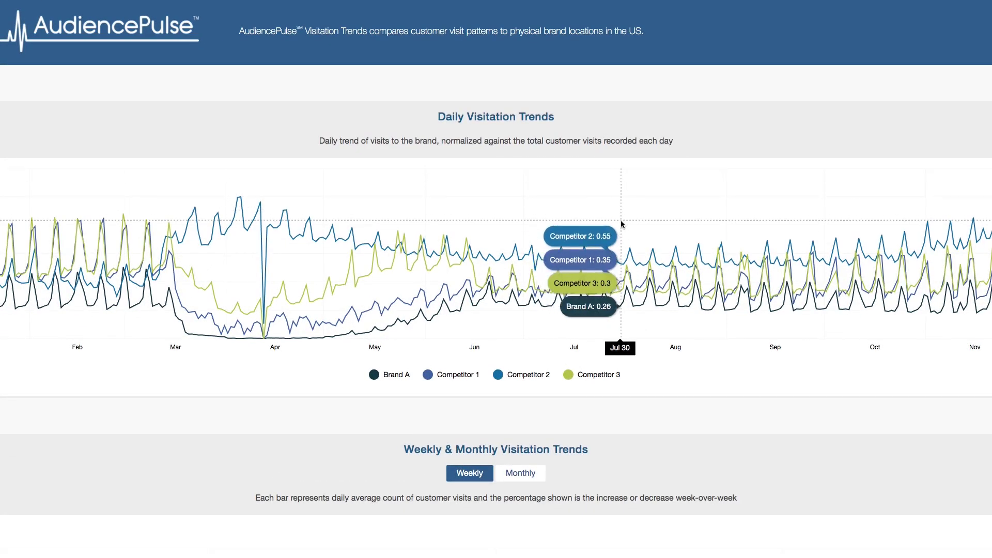
pyautogui.scroll(-5, 630, 249)
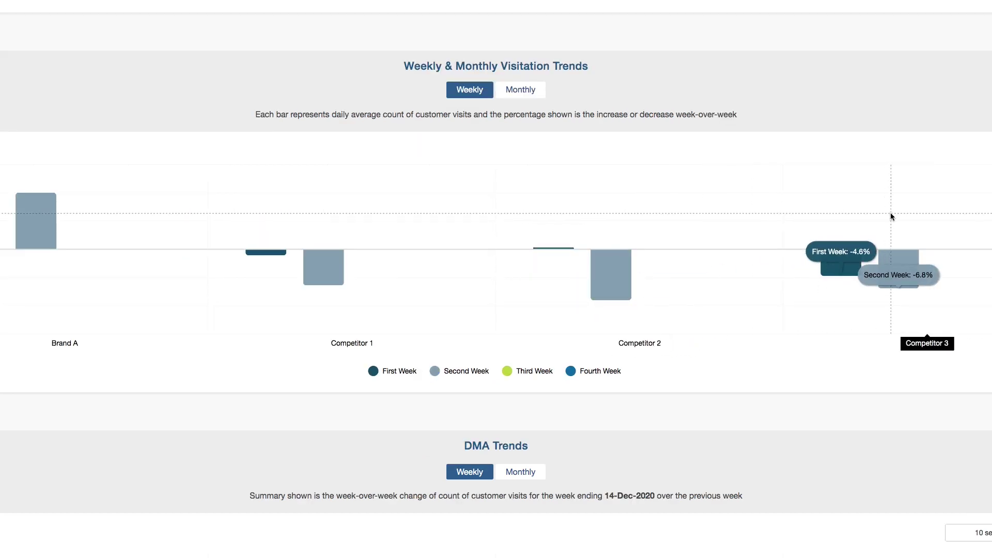
# Switch AudiencePulse's DMA Trends to the Monthly view of per-market visit changes.
pyautogui.click(532, 90)
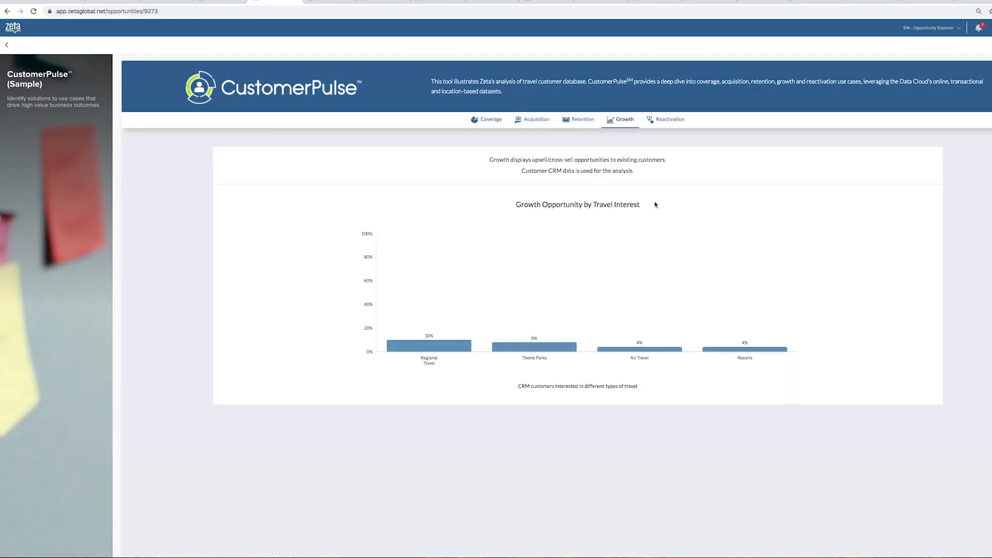
# Open CustomerPulse's Reactivation analysis of lapsed customers.
pyautogui.click(665, 120)
pyautogui.scroll(-2, 663, 177)
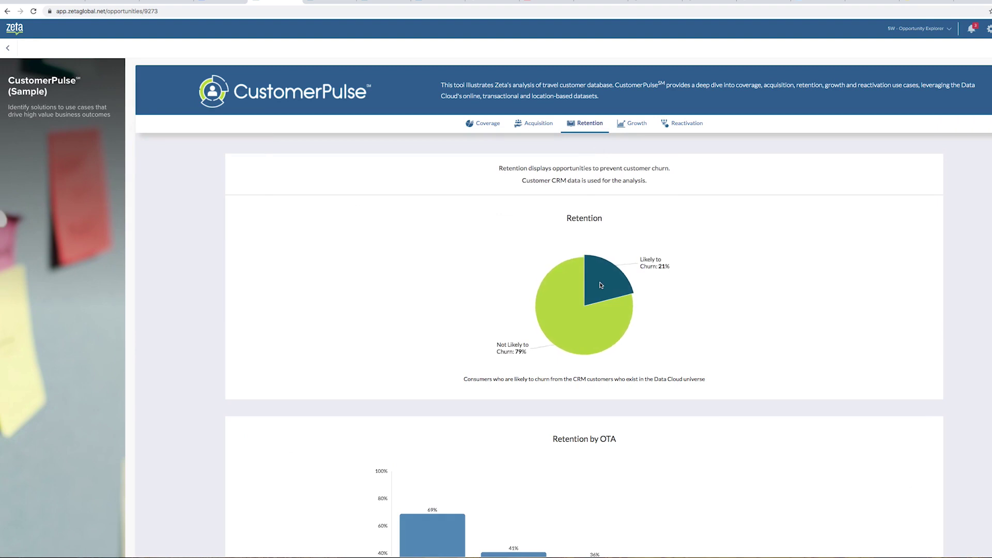
pyautogui.scroll(-2, 600, 285)
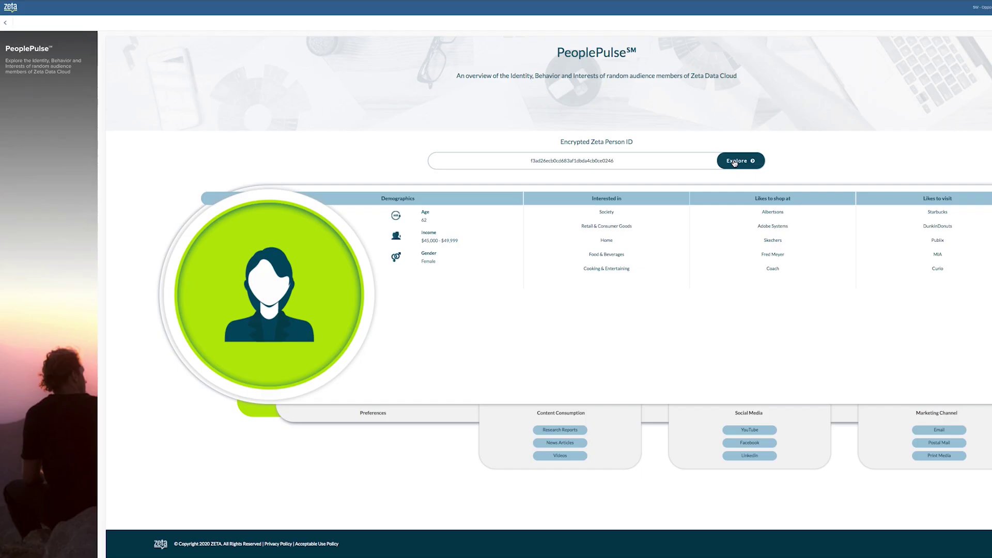
# Load three more random audience member profiles with Explore on PeoplePulse.
pyautogui.click(736, 164)
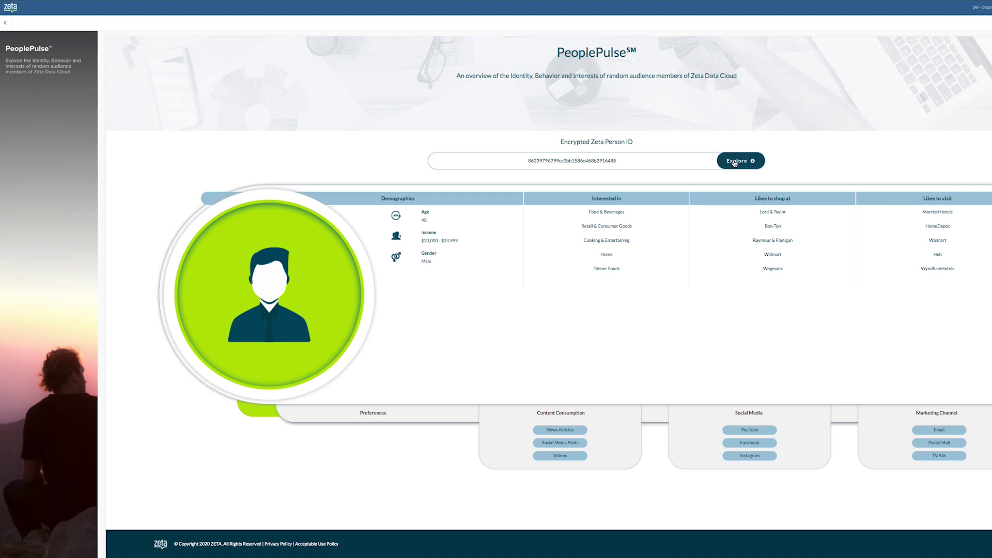
pyautogui.click(735, 164)
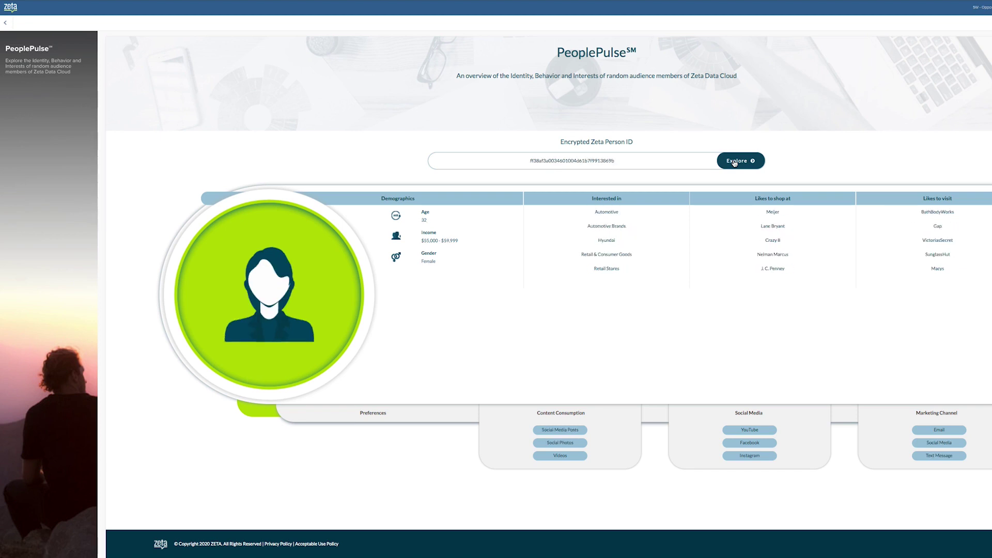
pyautogui.click(735, 164)
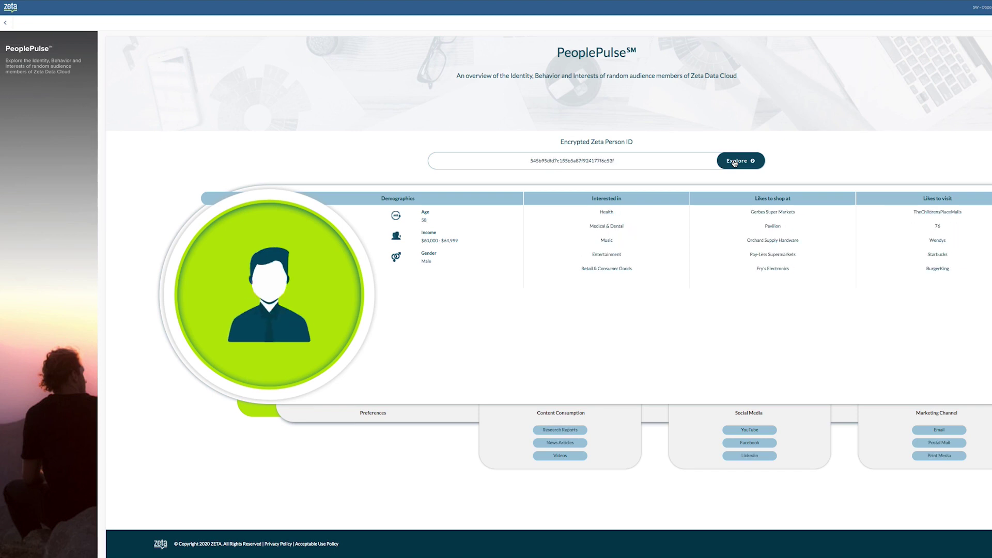